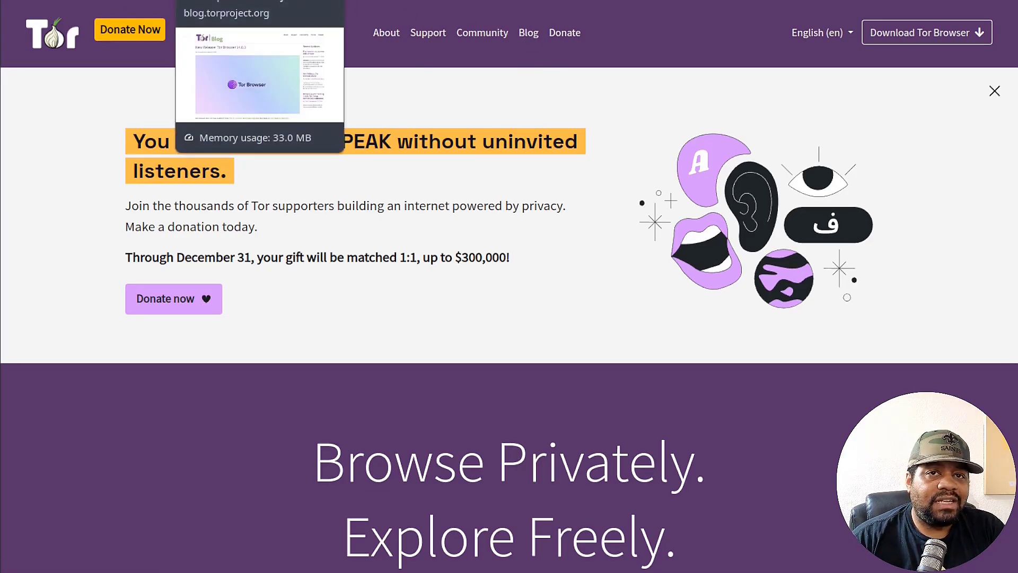
Switch to the 'New Release: Tor Browser 14.0.3' blog post and scroll down to its Full changelog.
click(222, 1)
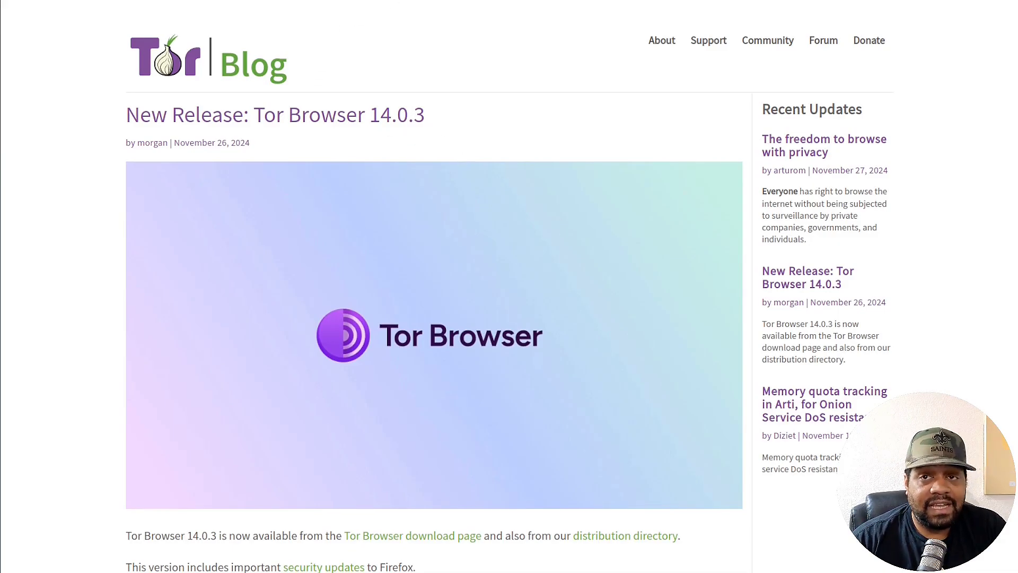
scroll(746, 527, down, 8)
scroll(745, 526, down, 1)
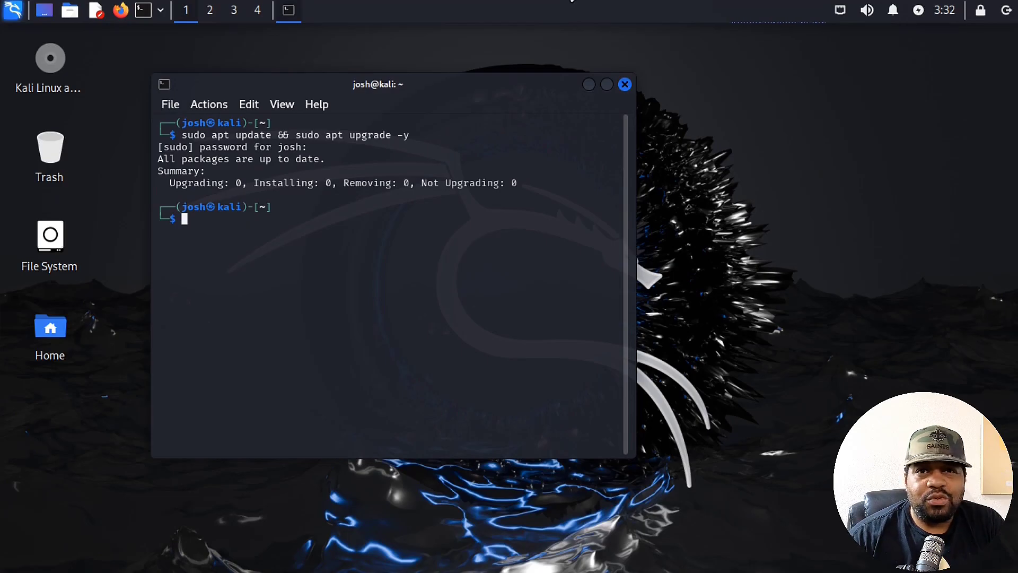
Close the terminal and load torproject.org in Firefox ESR.
click(625, 84)
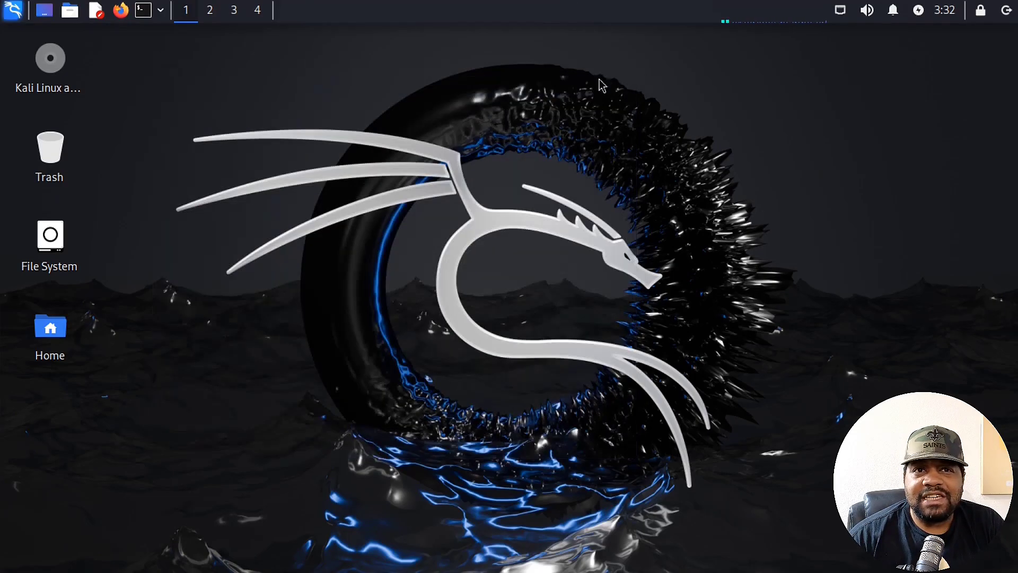
click(123, 14)
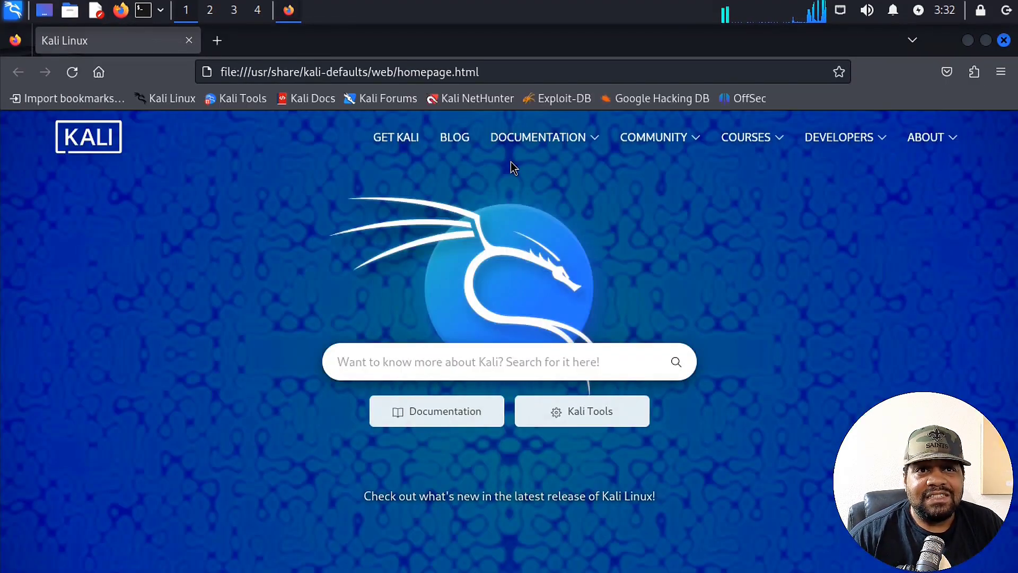
mouse_move(521, 122)
click(541, 75)
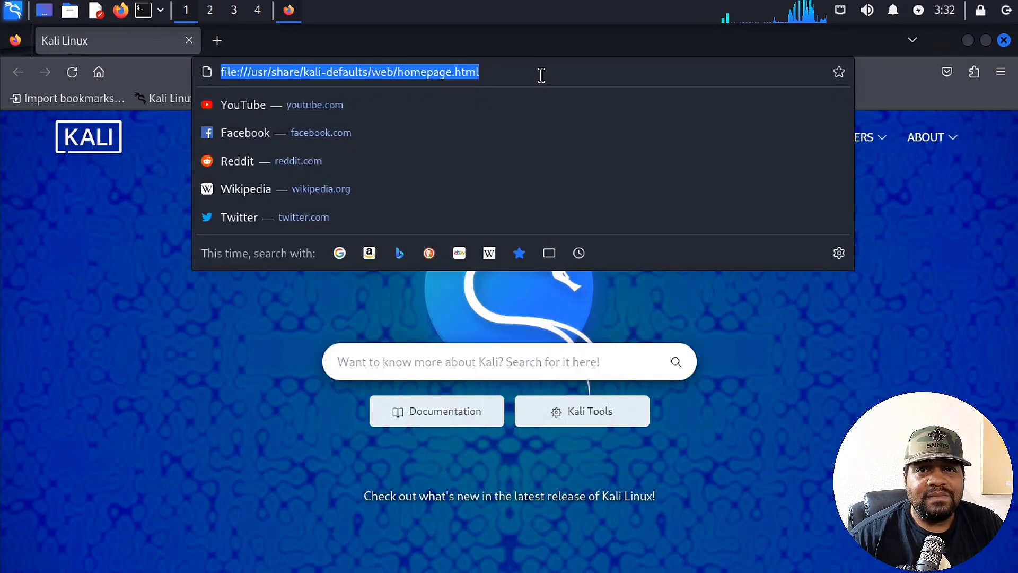
text(torproject.or)
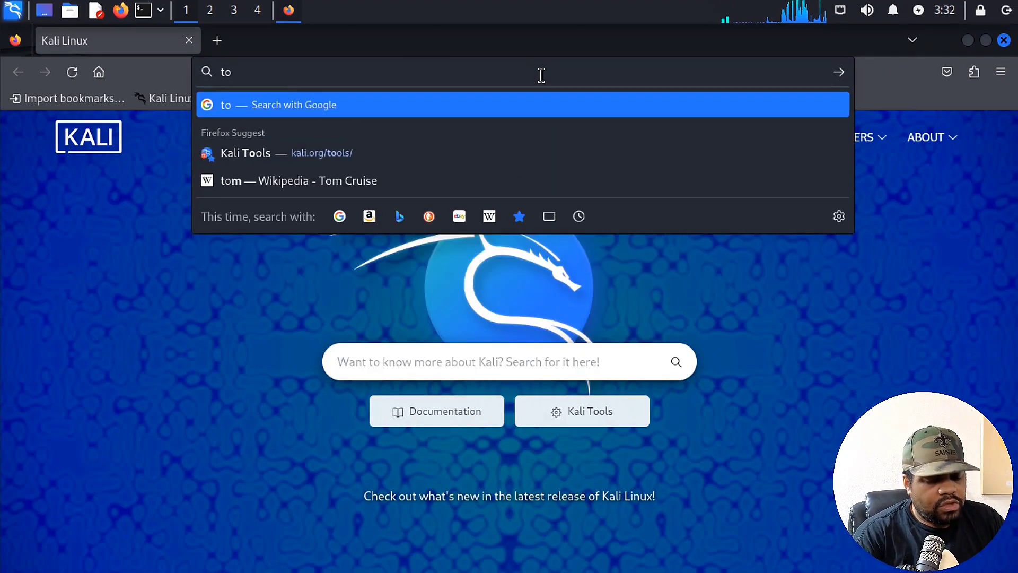
text(g)
key(Return)
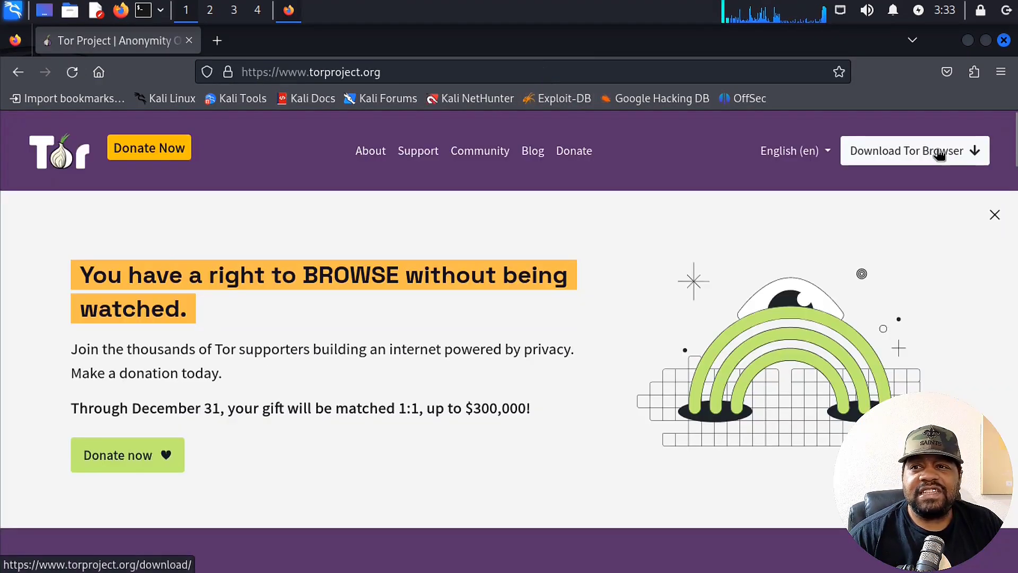
Download the Tor Browser 14.0.3 Linux archive and open the folder containing it.
click(912, 154)
scroll(652, 334, down, 8)
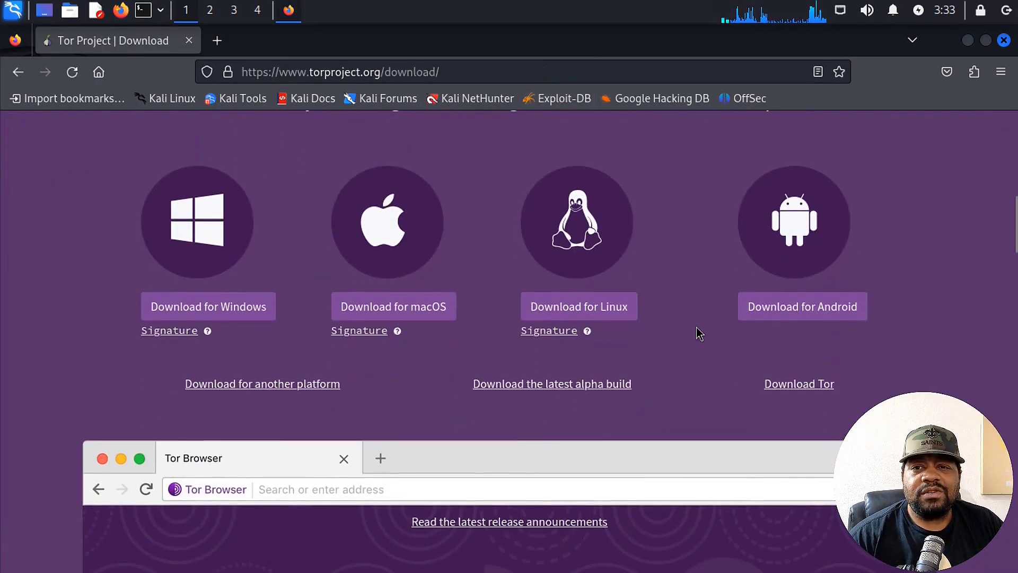
click(596, 315)
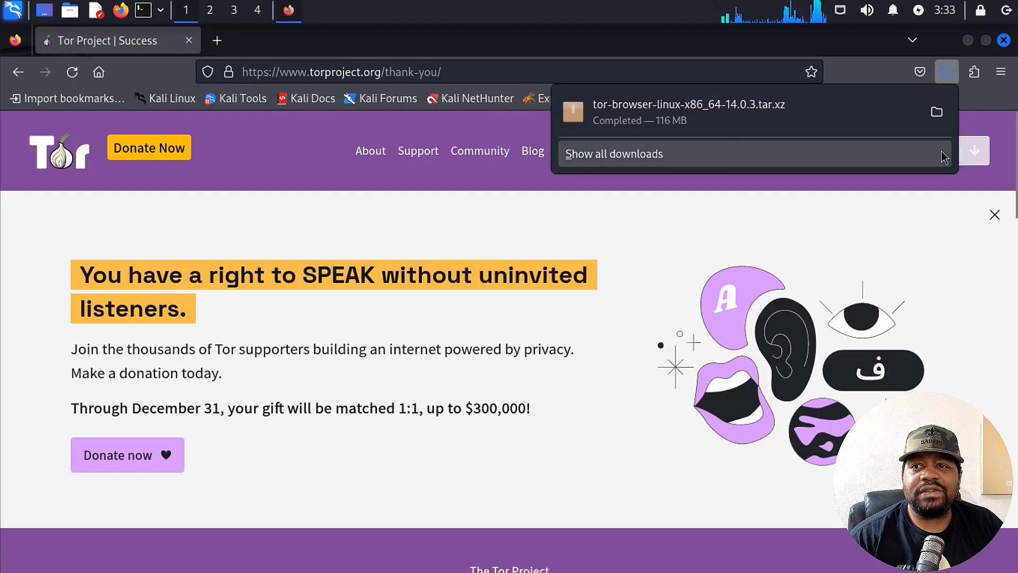
click(936, 111)
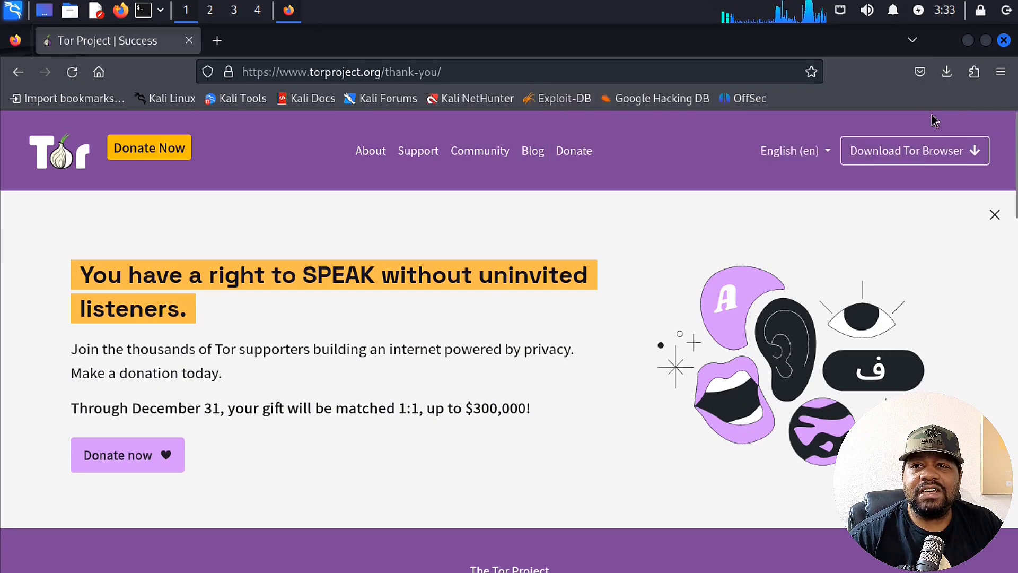
Centre the Thunar window and change a new terminal into the Downloads folder with cd Downloads/.
drag(315, 42, 556, 133)
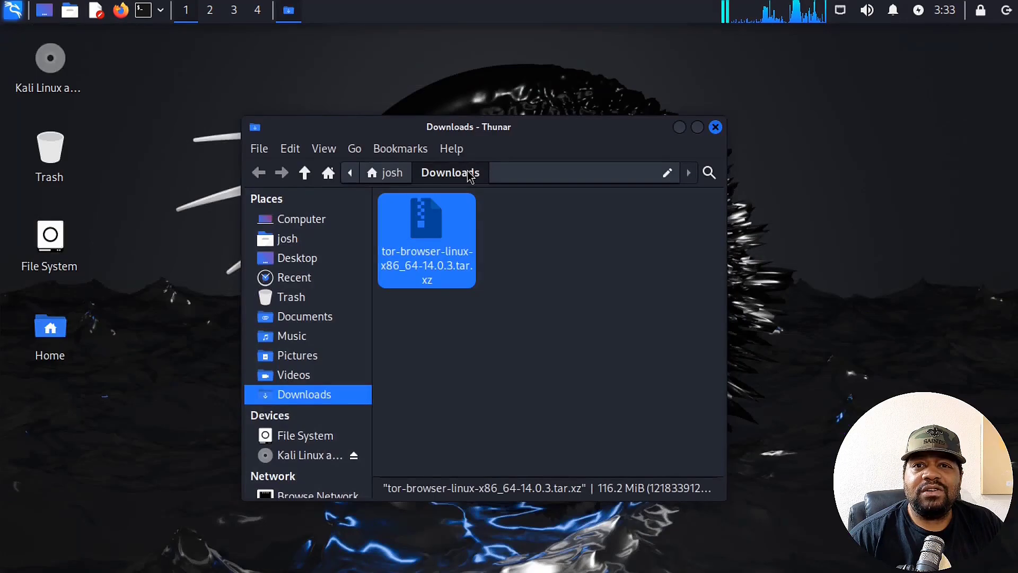
click(551, 355)
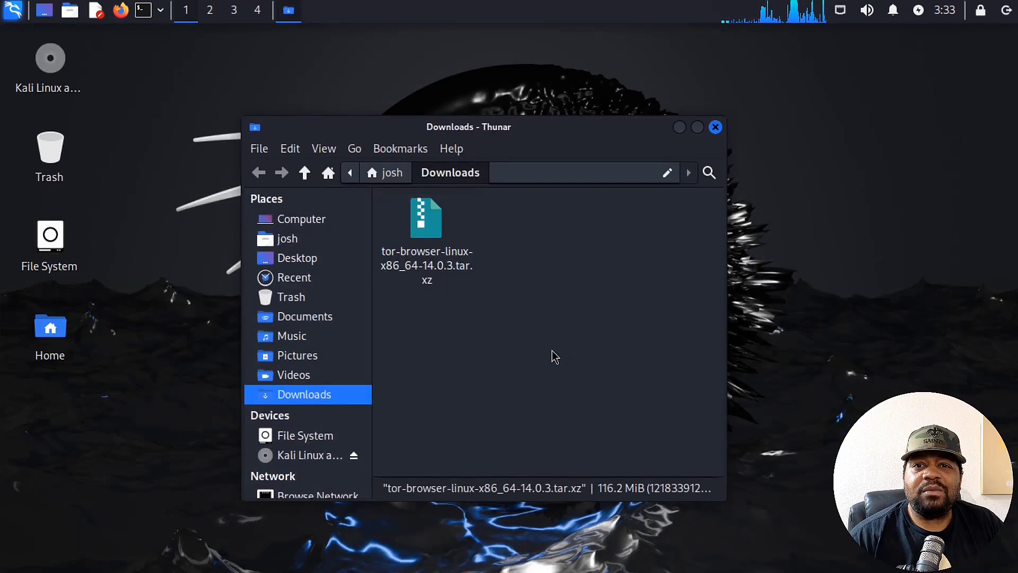
click(144, 11)
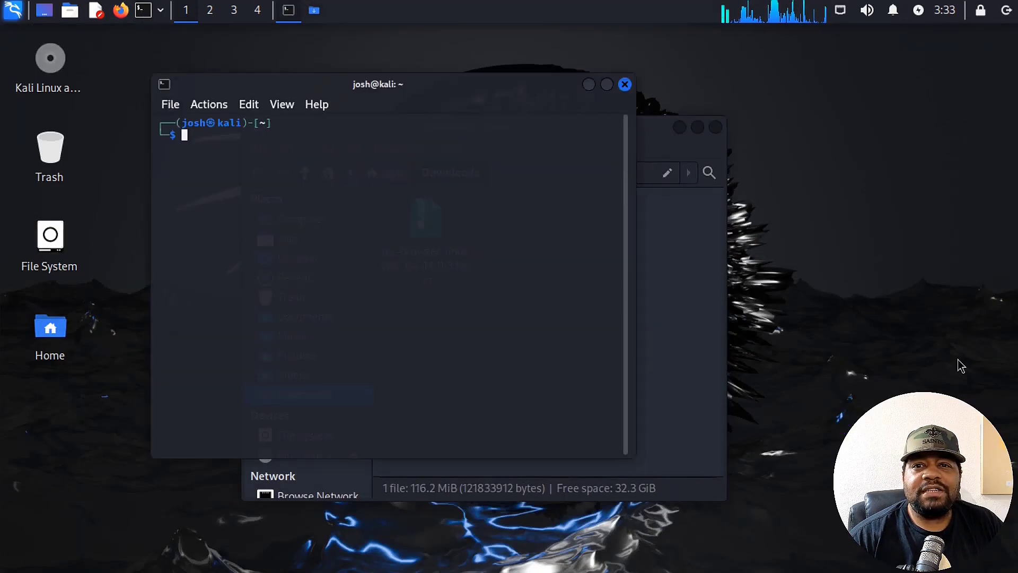
text(c)
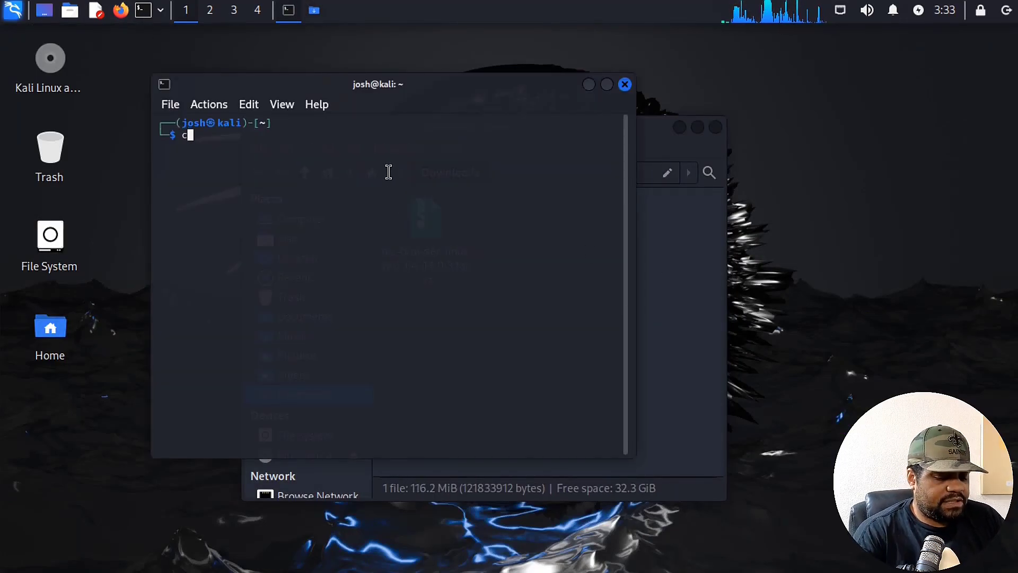
text(d downl)
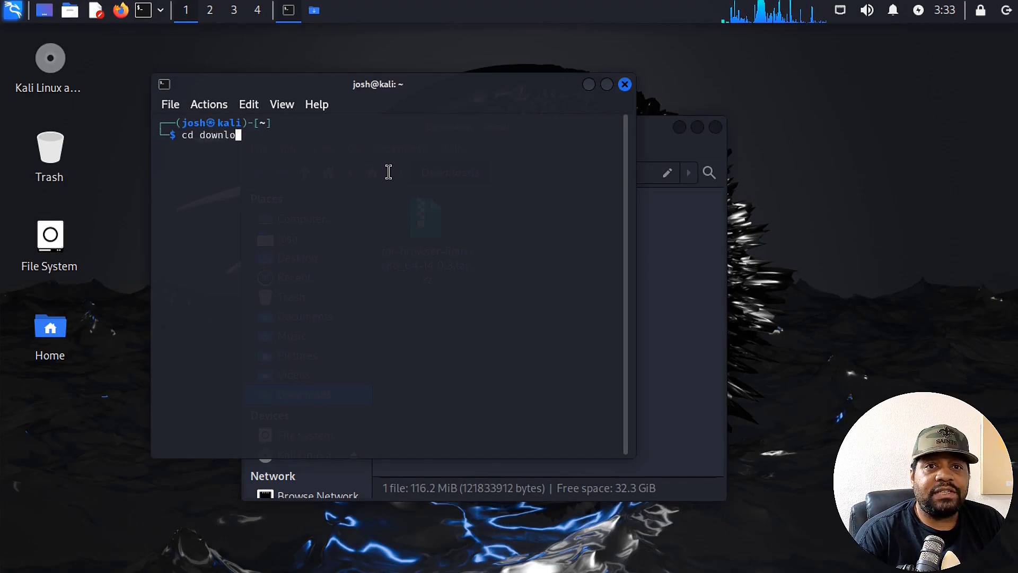
text(o)
key(Tab)
key(Return)
Move Thunar to the right and check the archive's context menu without extracting.
drag(614, 135, 862, 171)
right_click(676, 275)
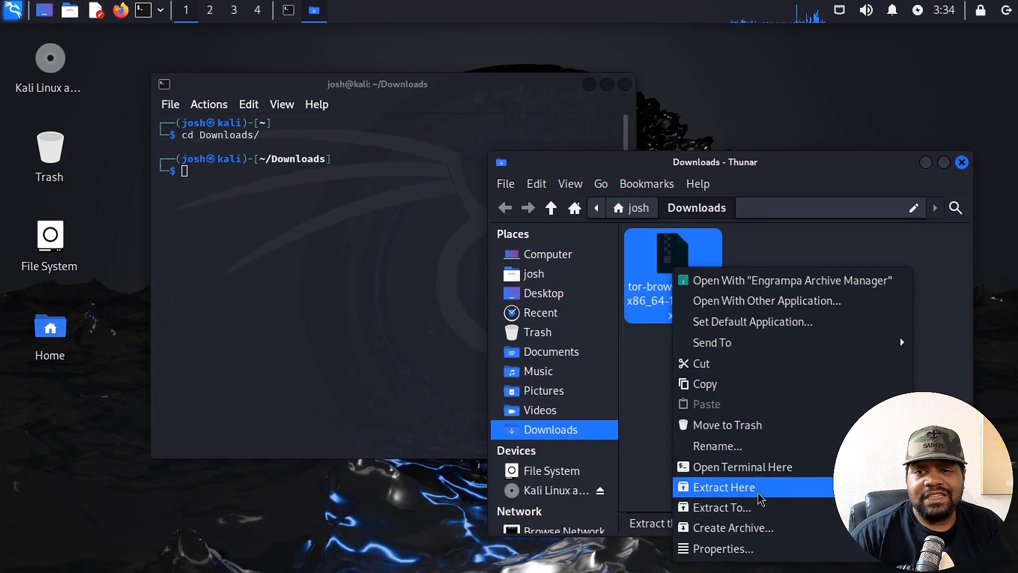
click(429, 341)
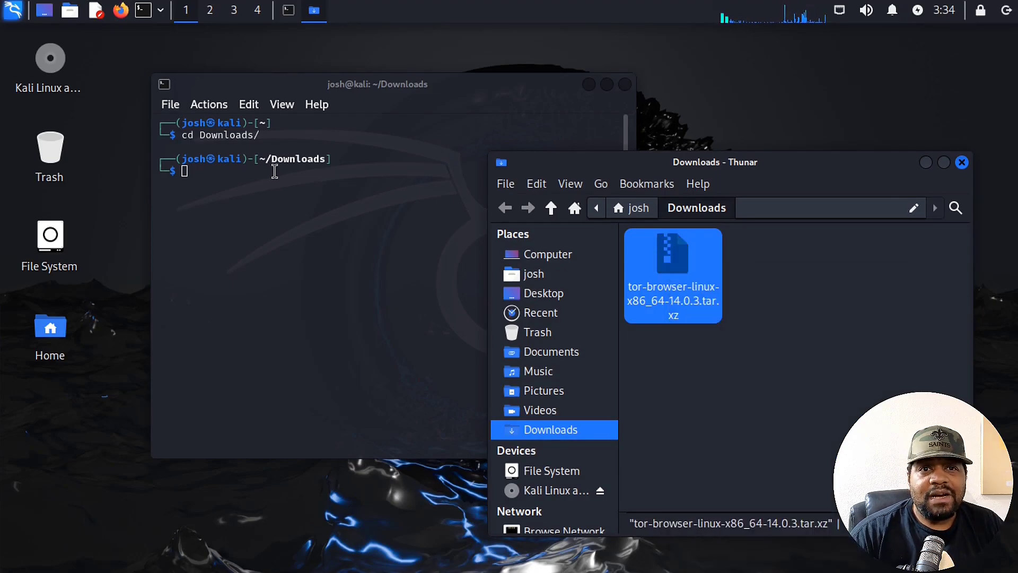
Extract tor-browser-linux-x86_64-14.0.3.tar.xz in the terminal with tar -xvf.
click(233, 177)
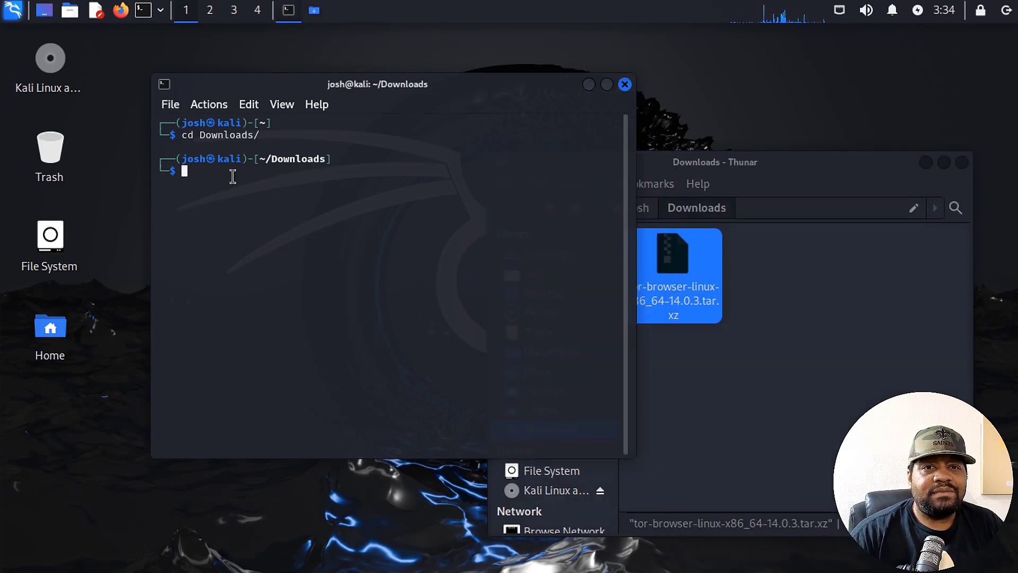
text(tar -)
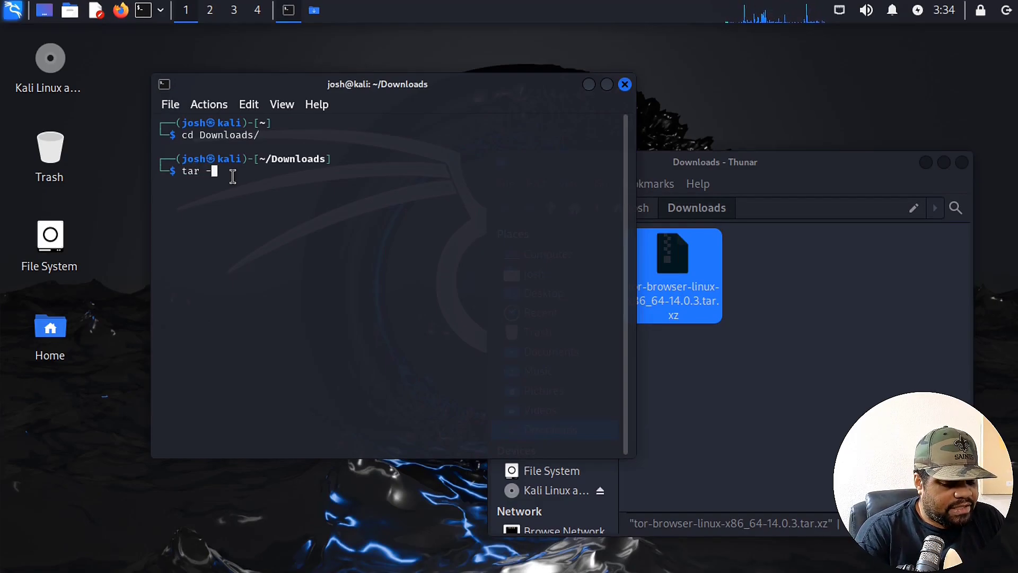
text(xvf tor-)
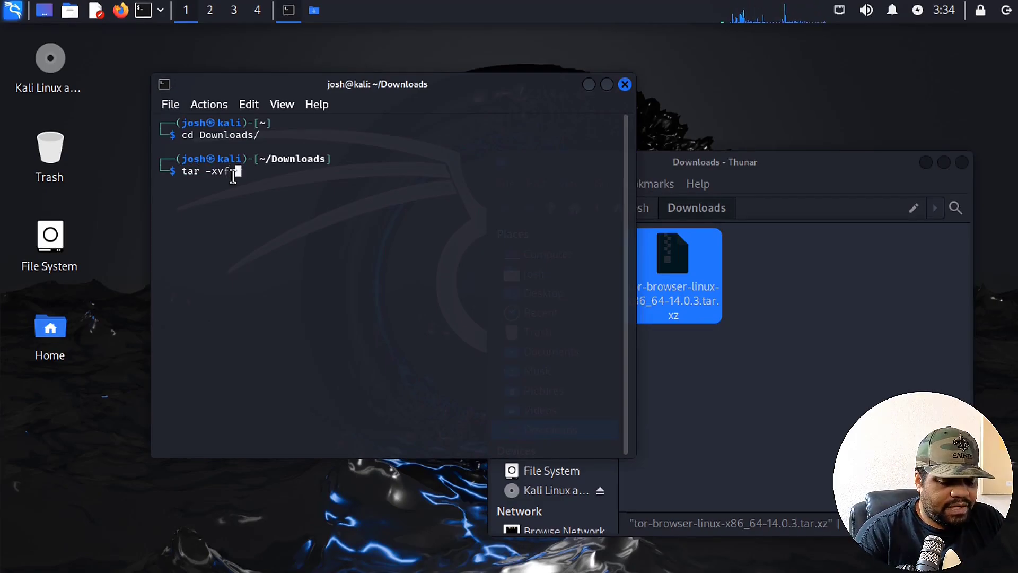
key(Tab)
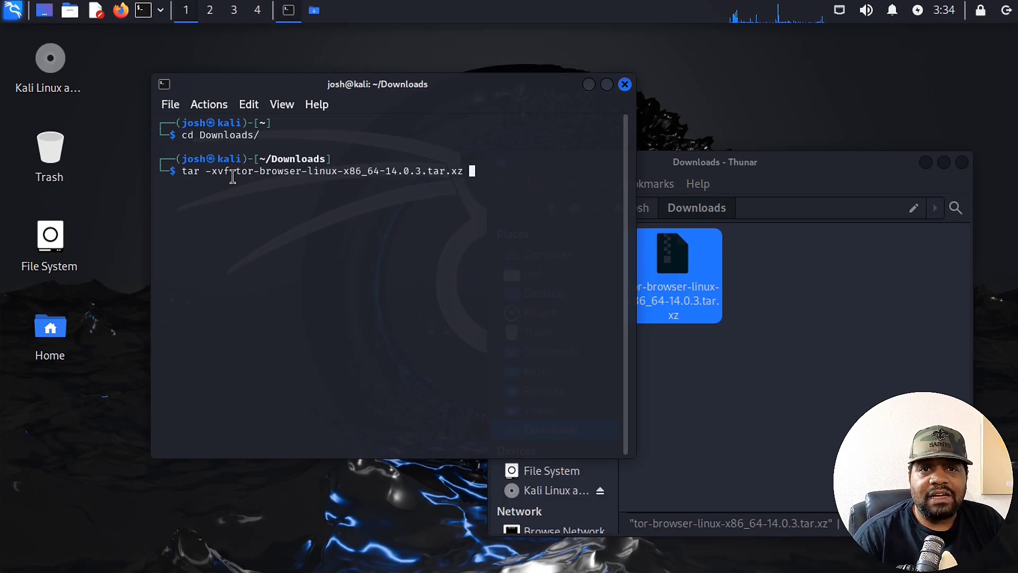
key(Return)
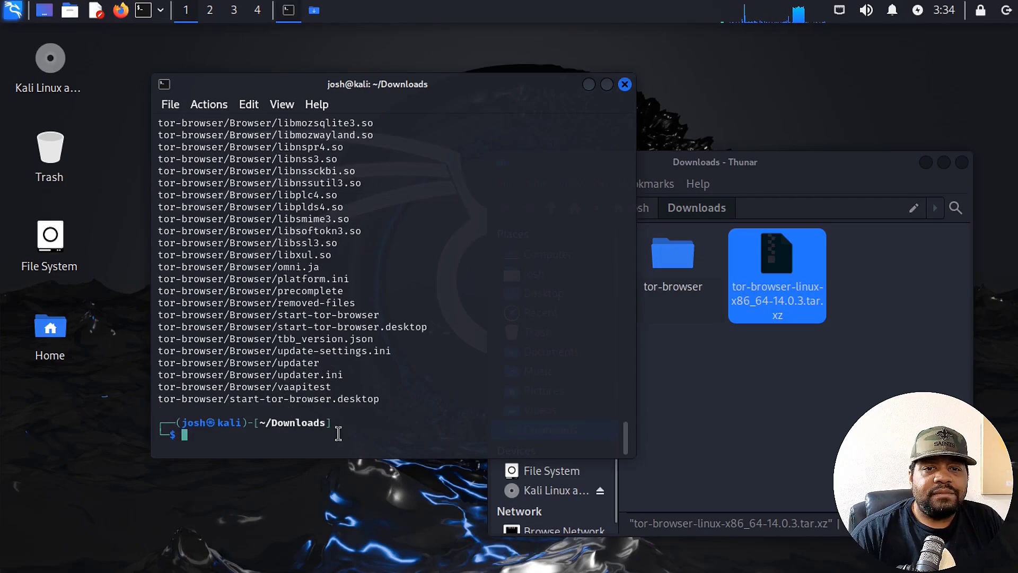
Change into tor-browser/ and run ./start-tor-browser.desktop to launch Tor Browser.
text(cd )
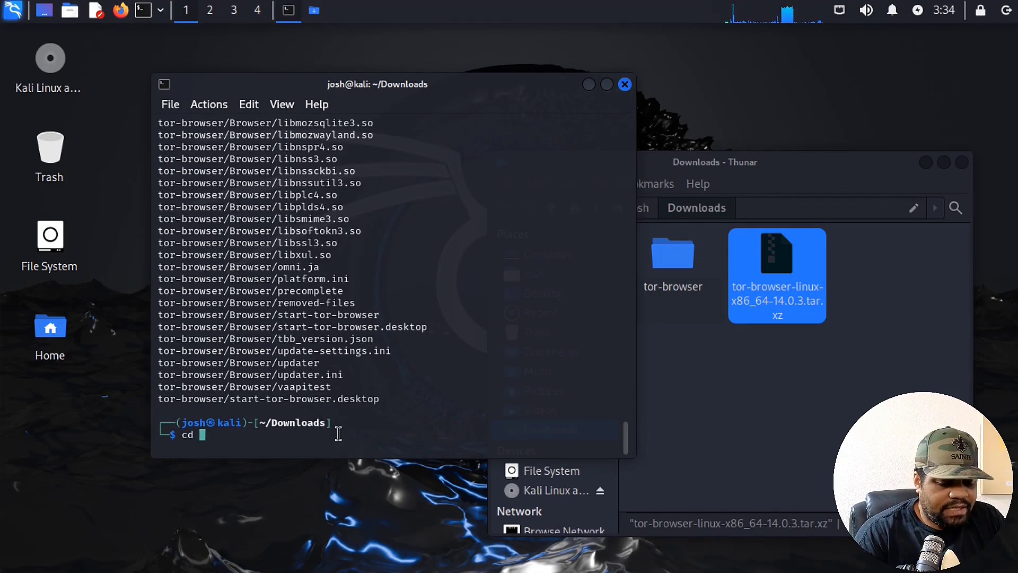
text(tor)
key(Tab)
key(Return)
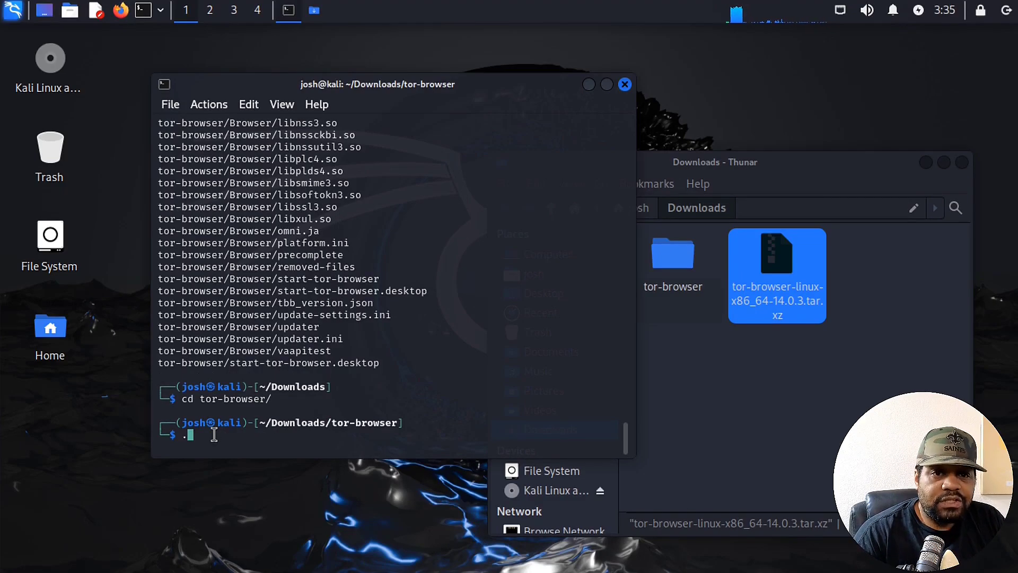
text(./star)
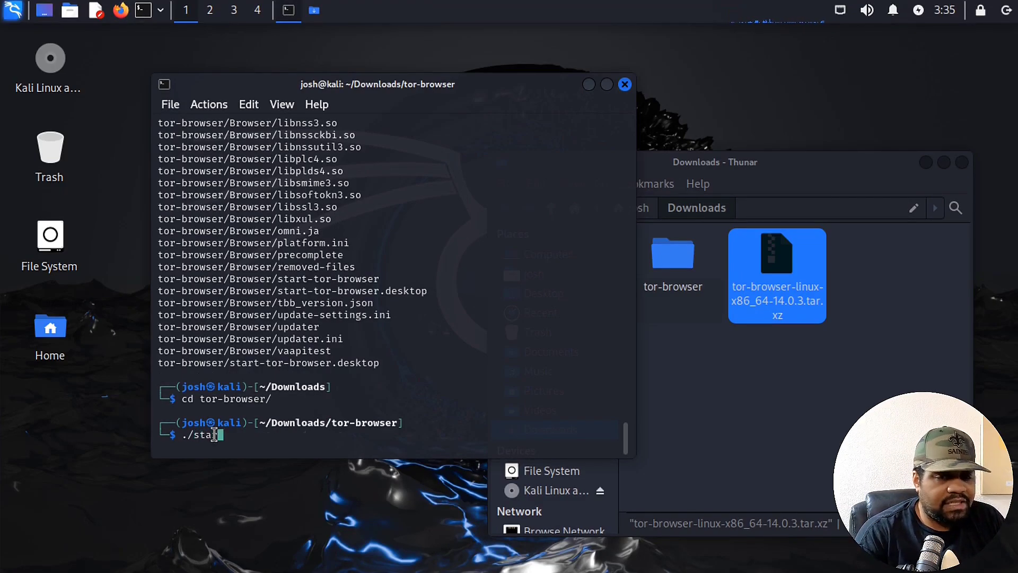
key(Tab)
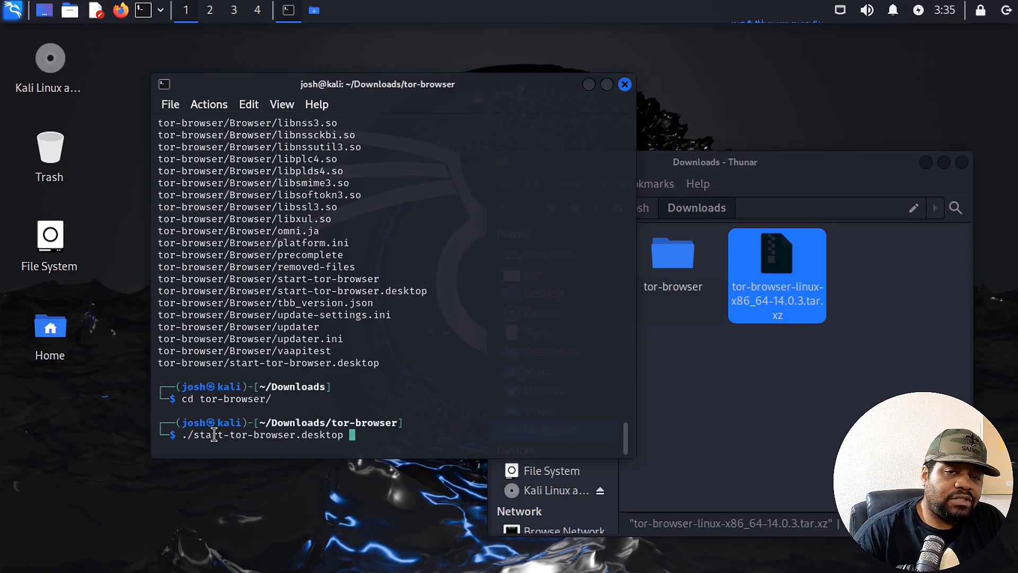
key(Return)
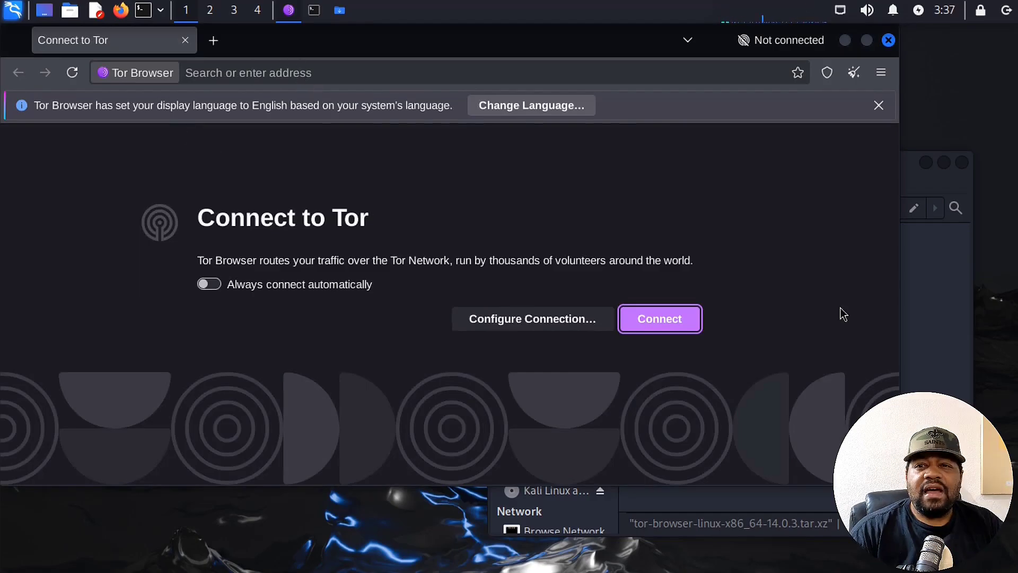
Maximize the browser, connect to the Tor network, and close the language notification bar.
click(866, 46)
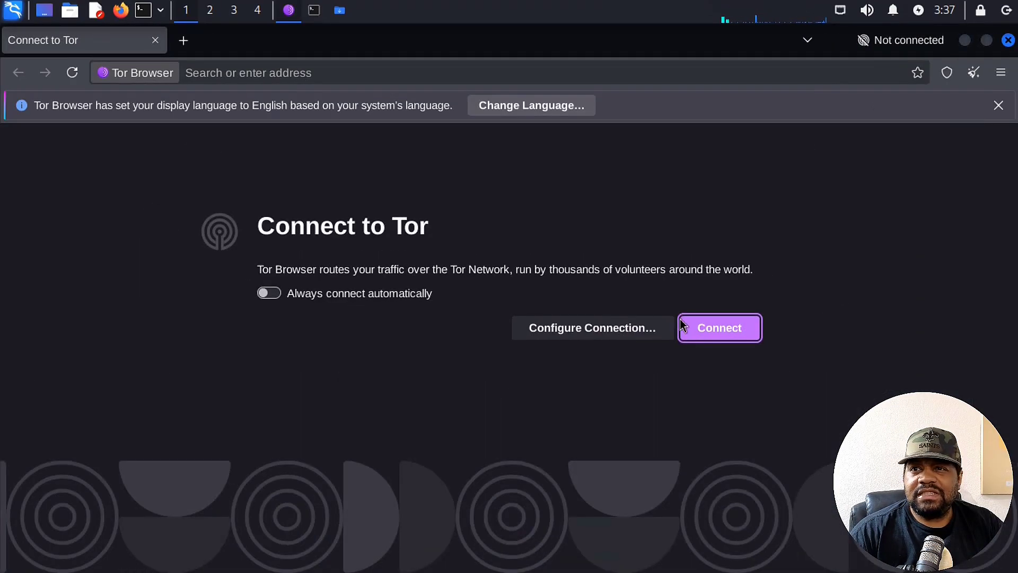
click(690, 324)
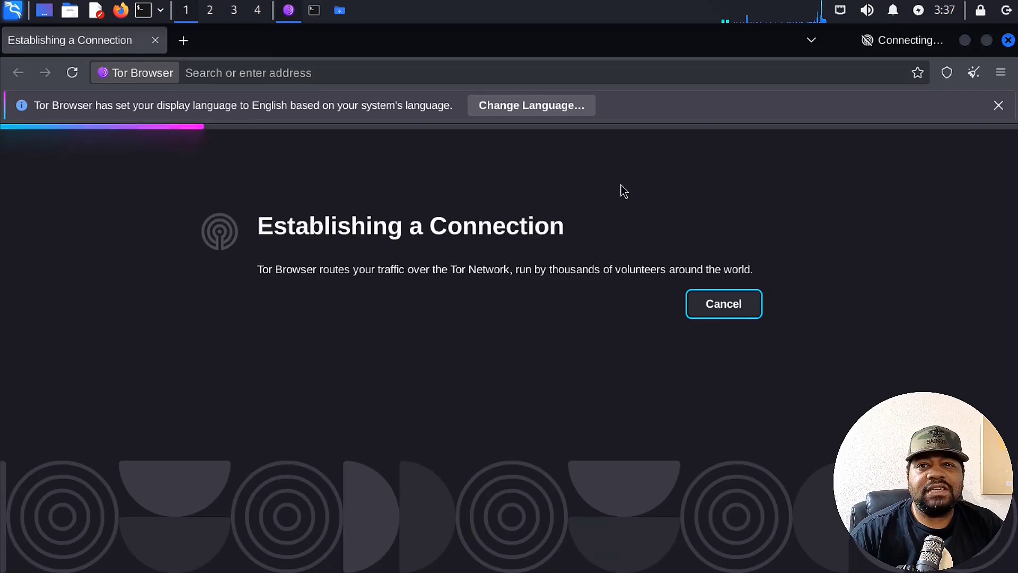
click(998, 105)
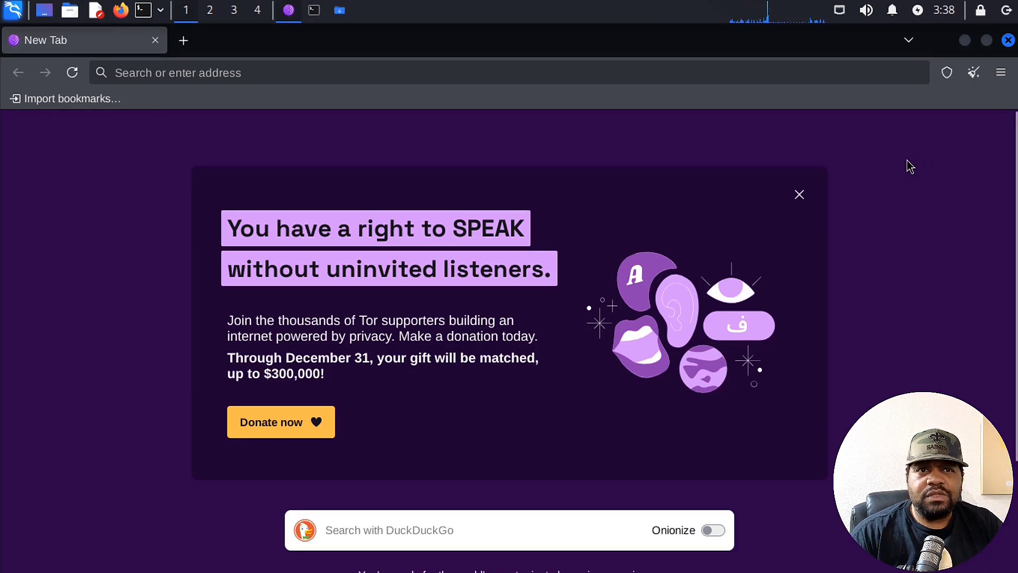
Search DuckDuckGo for 'cnn' from the address bar.
click(1001, 73)
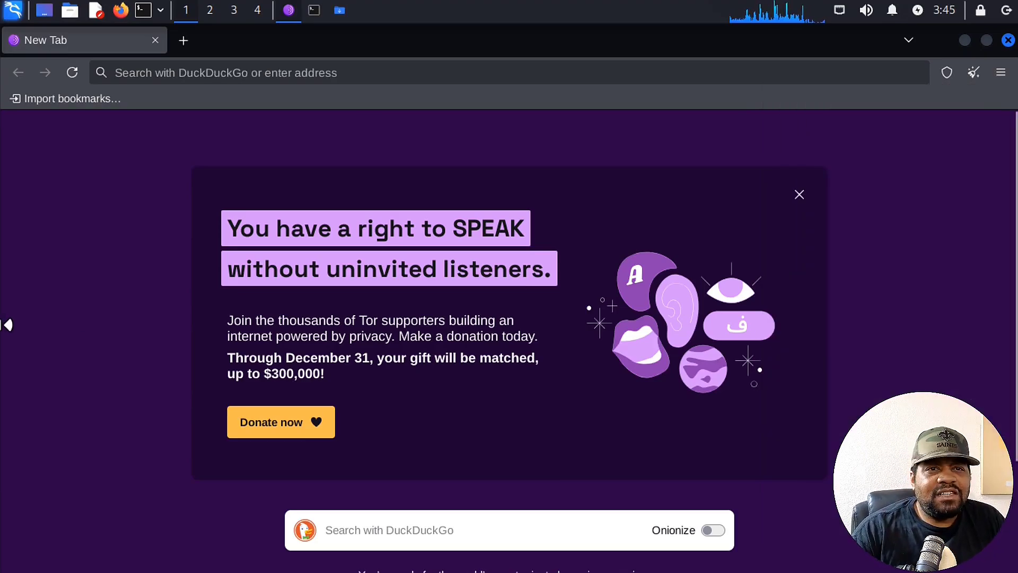
click(190, 72)
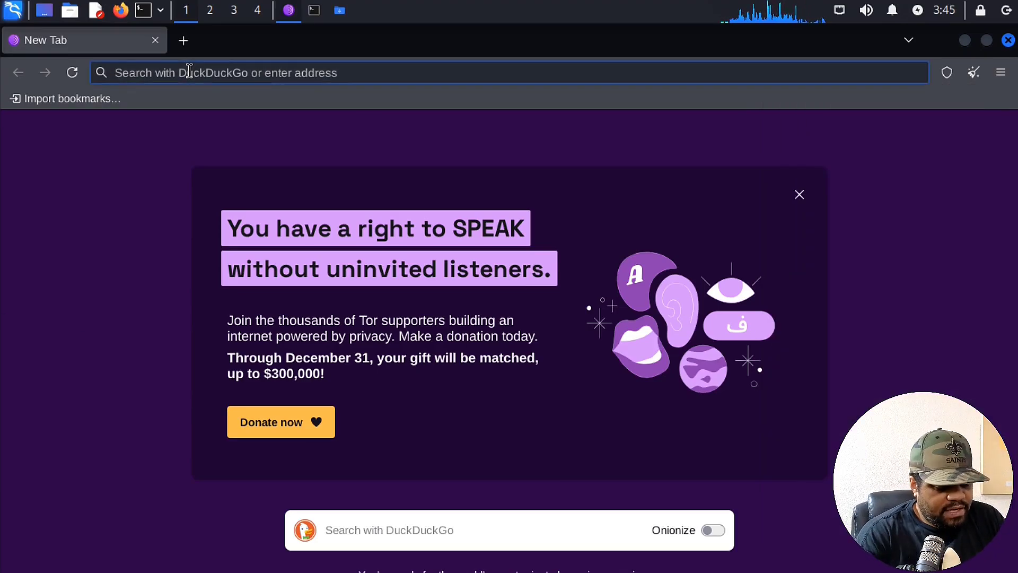
text(cnn)
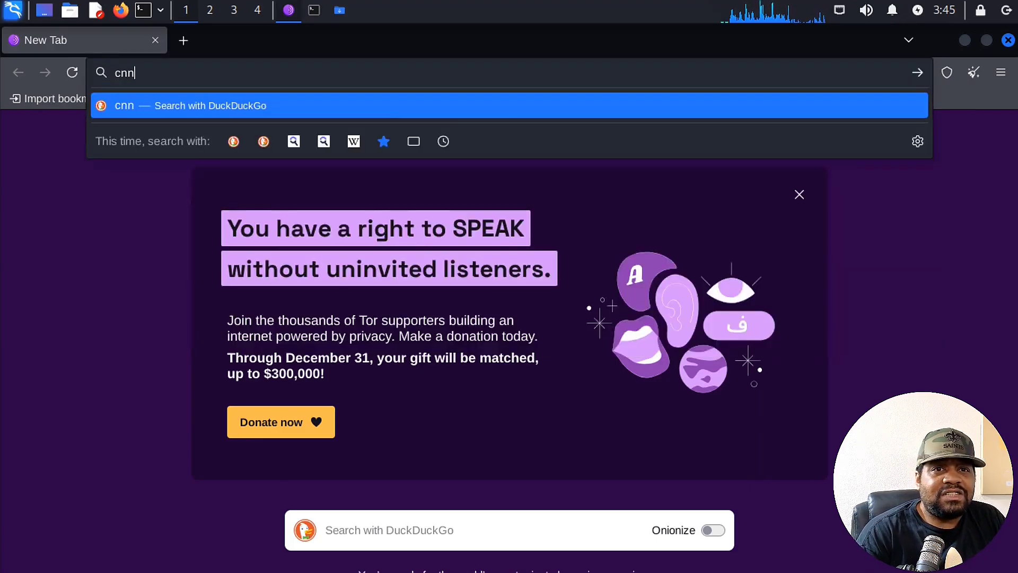
key(Return)
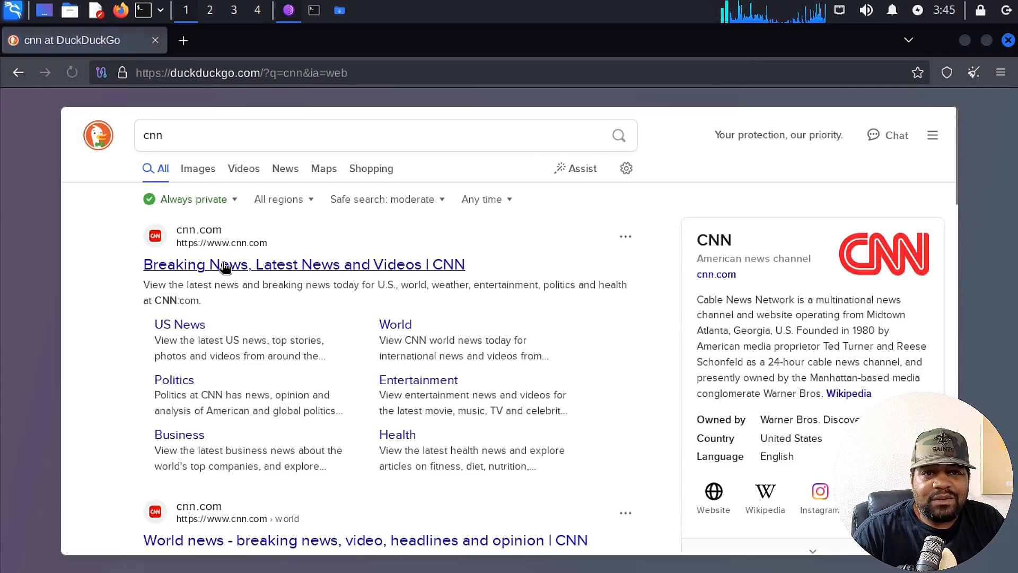
Open CNN, go to its Watch section, and play the Giuliani courtroom sketch video.
click(222, 265)
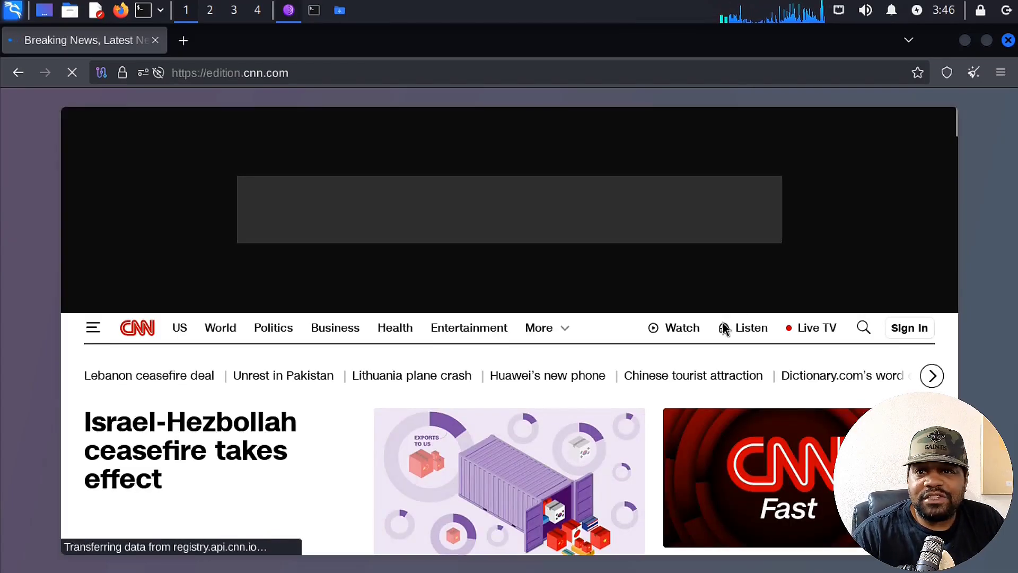
click(681, 329)
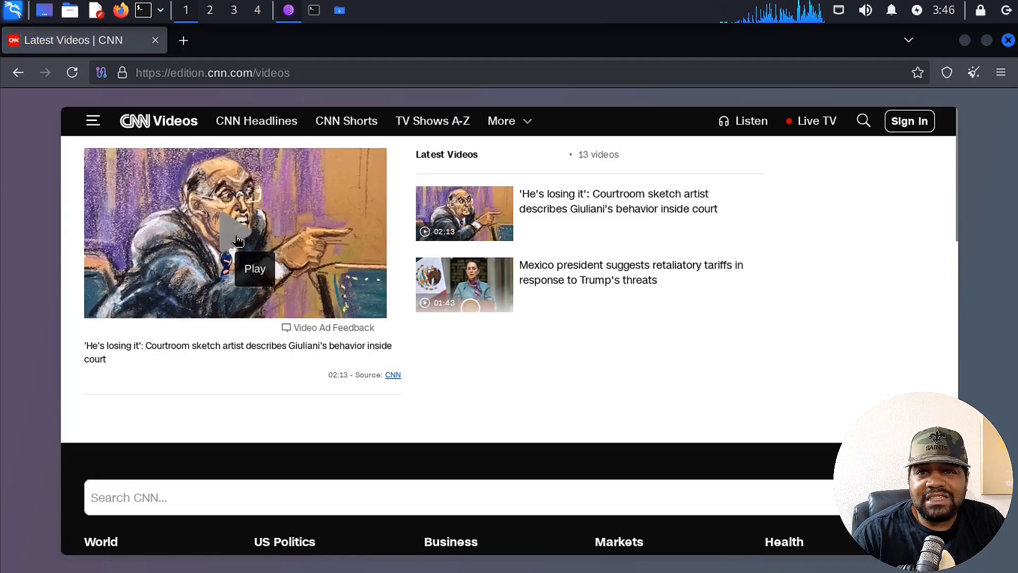
click(236, 241)
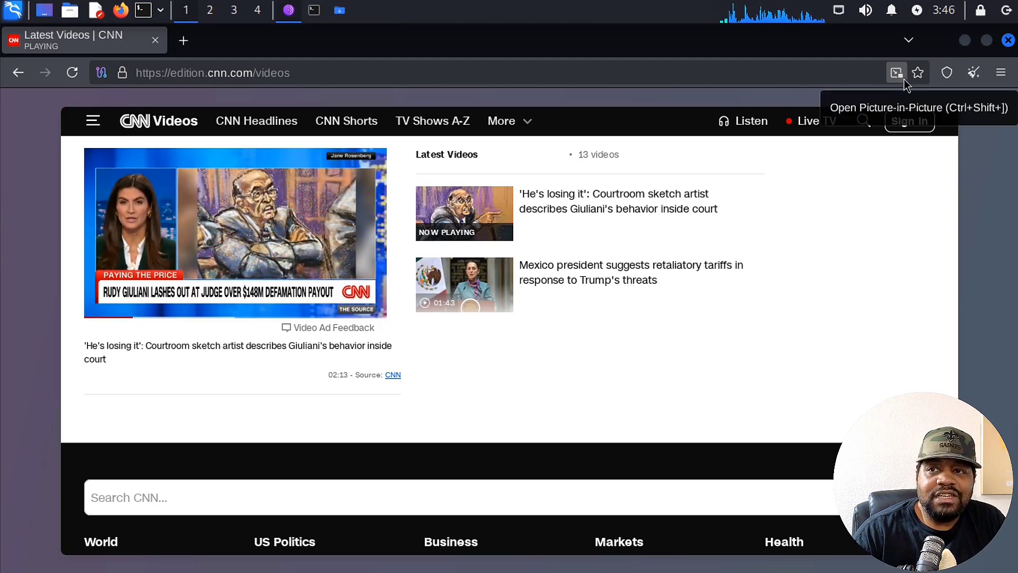
Pop the CNN video into picture-in-picture and back twice, then close Tor Browser.
click(896, 74)
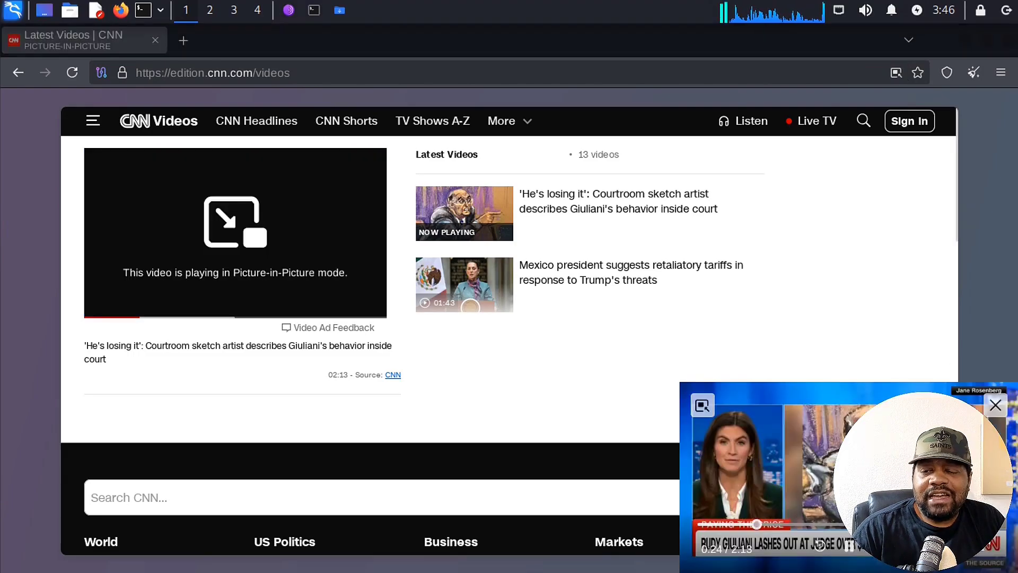
scroll(941, 349, down, 10)
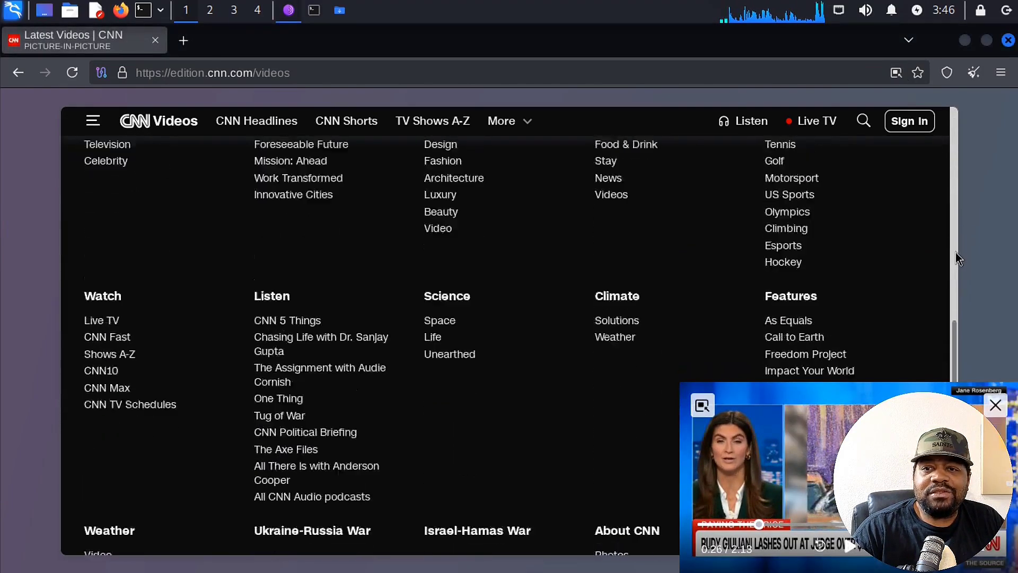
scroll(933, 259, up, 15)
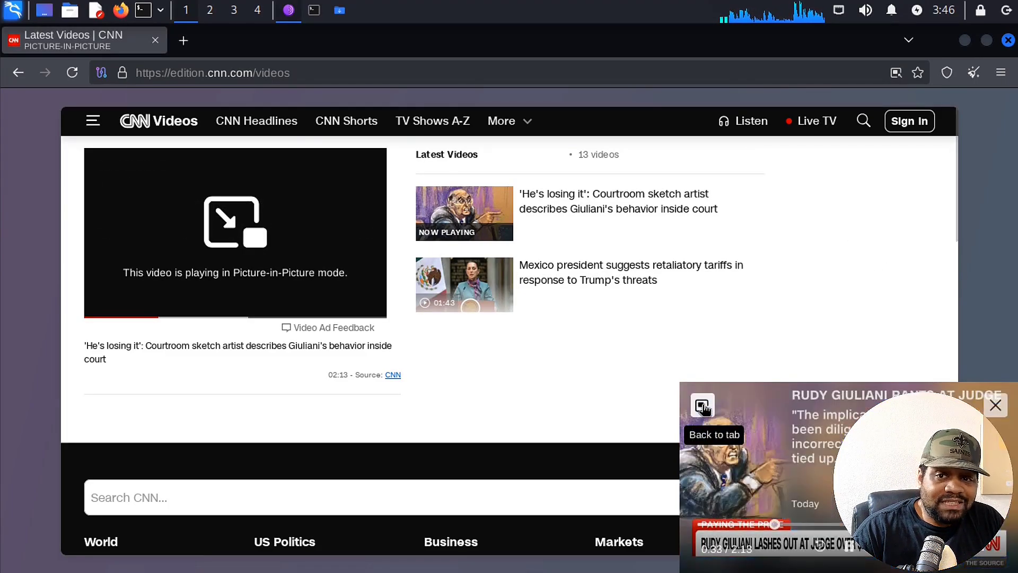
click(701, 407)
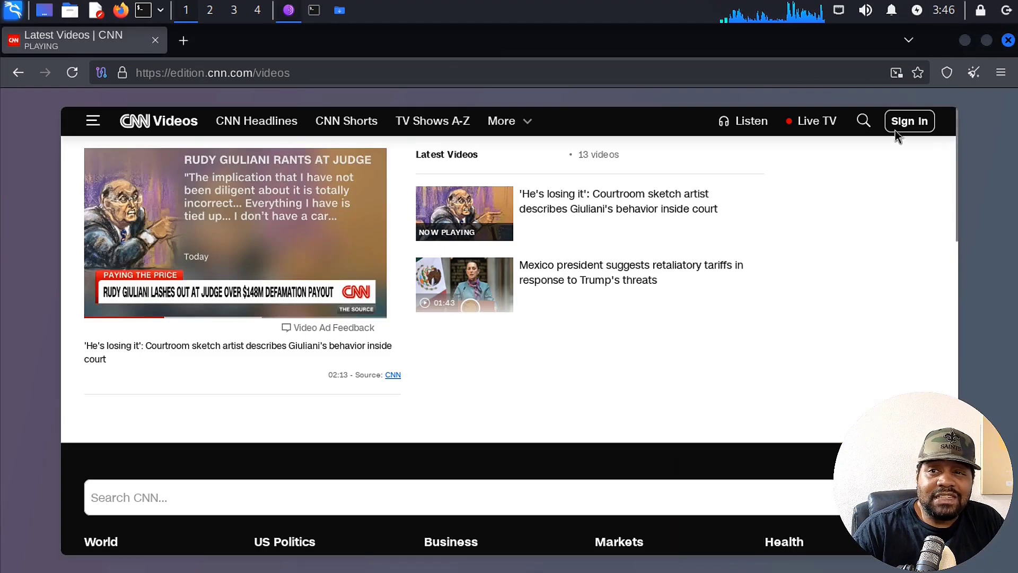
click(896, 75)
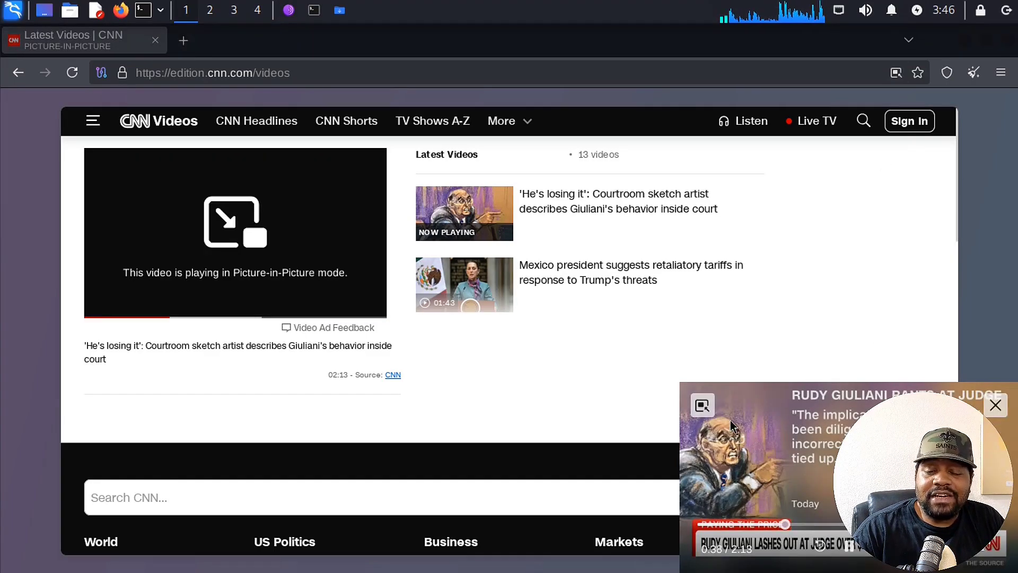
click(705, 404)
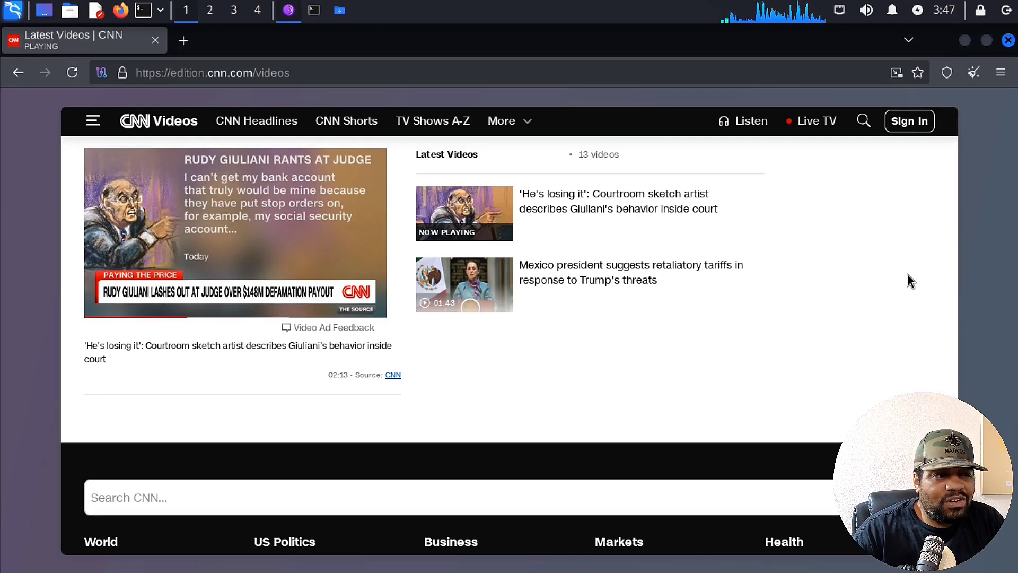
mouse_move(358, 252)
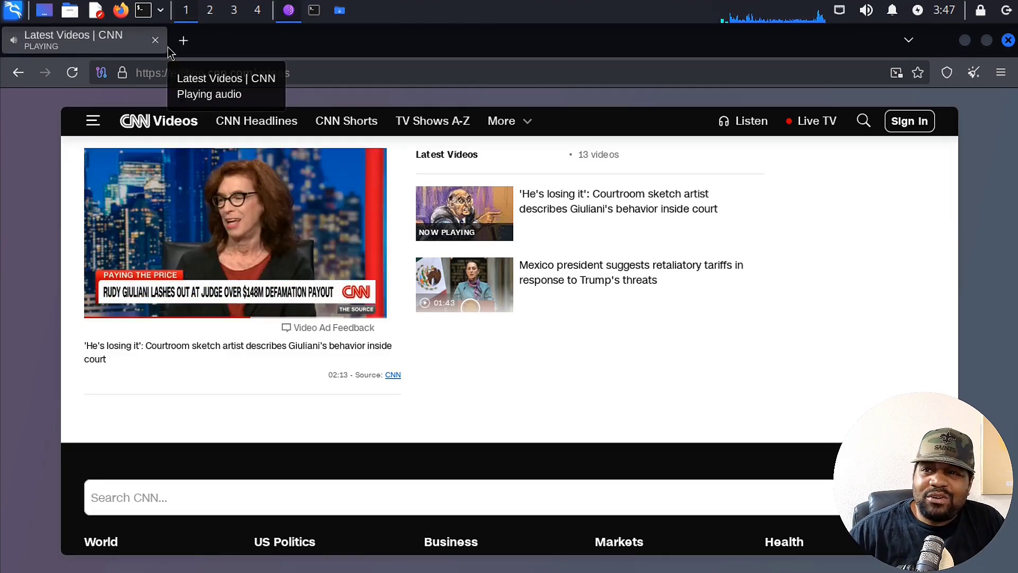
click(1008, 42)
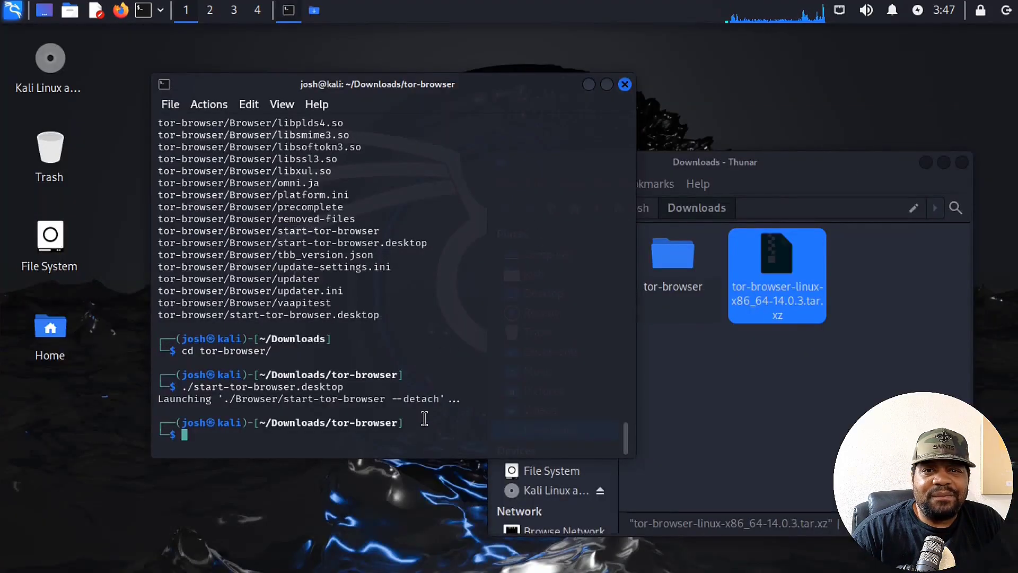